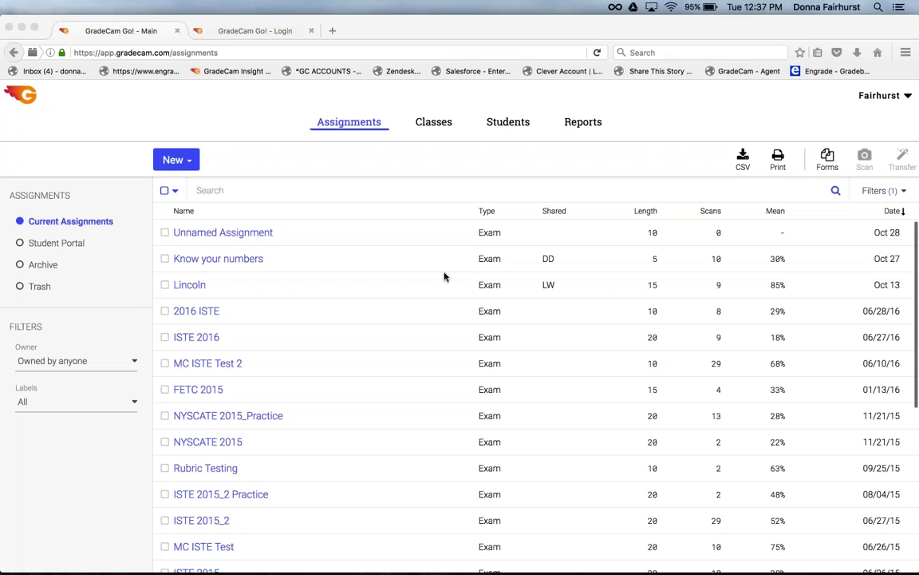
scroll(445, 276, "down", 1)
scroll(211, 244, "up", 1)
left_click(212, 244)
left_click(165, 233)
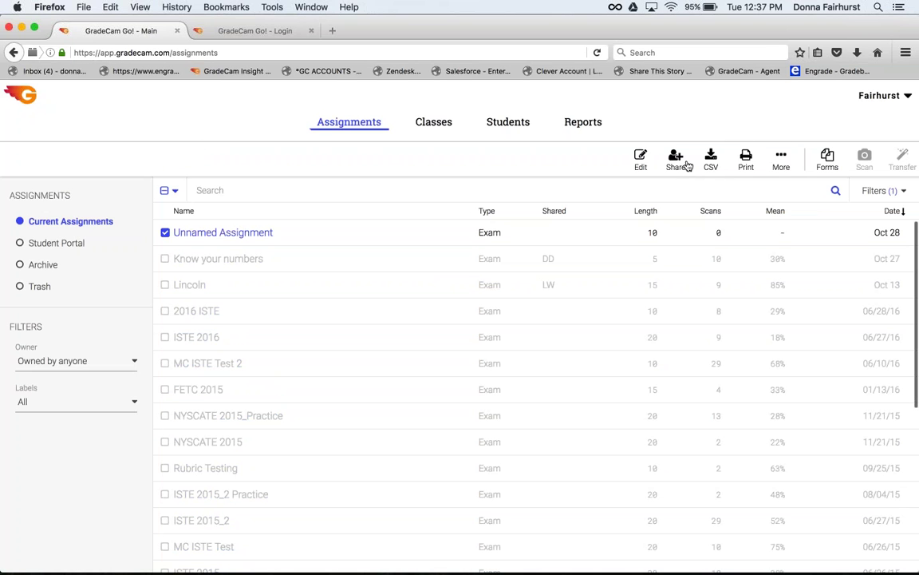
left_click(165, 232)
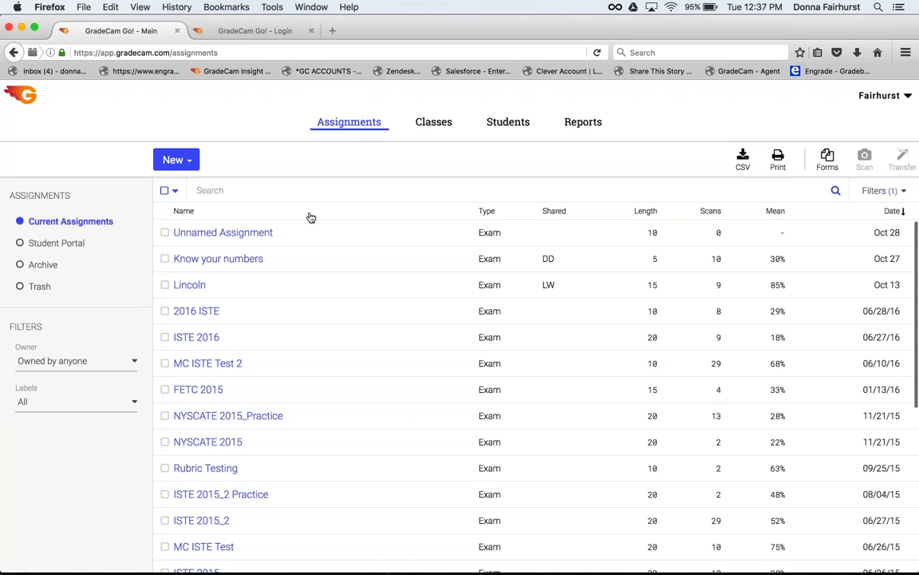
Step: Review the sharing permission options for the Behavior Tracking assignment, choose view reports, and close the sharing settings without adding anyone
scroll(300, 265, "down", 2)
scroll(299, 265, "down", 5)
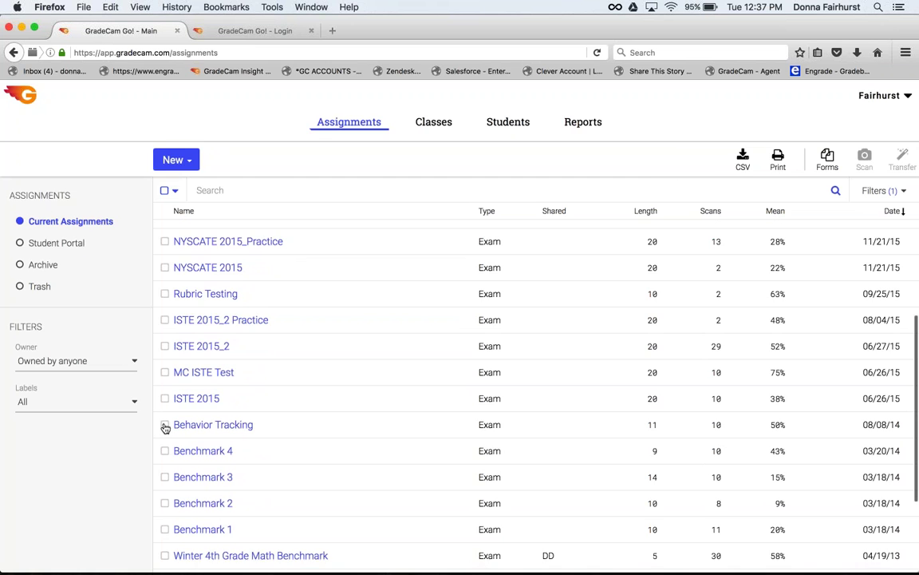
left_click(165, 426)
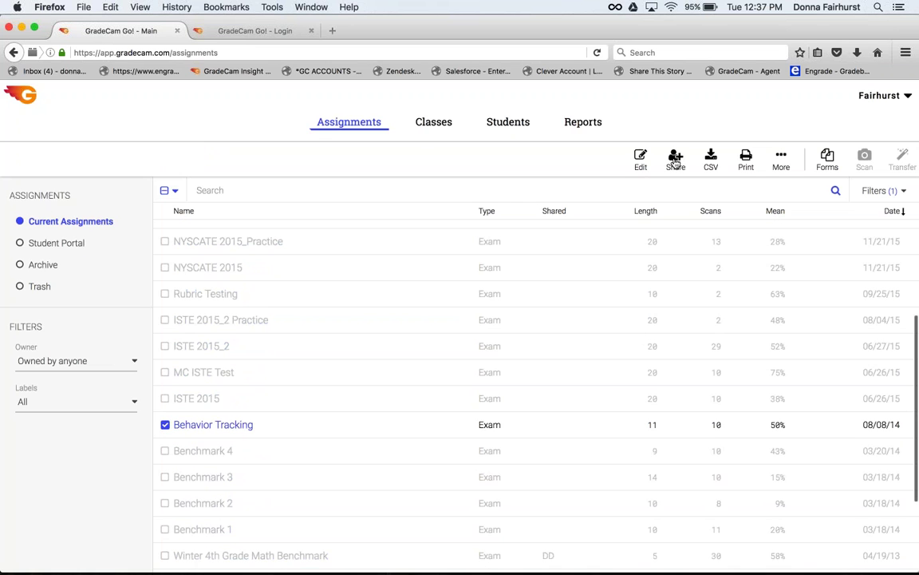
left_click(676, 164)
left_click(451, 202)
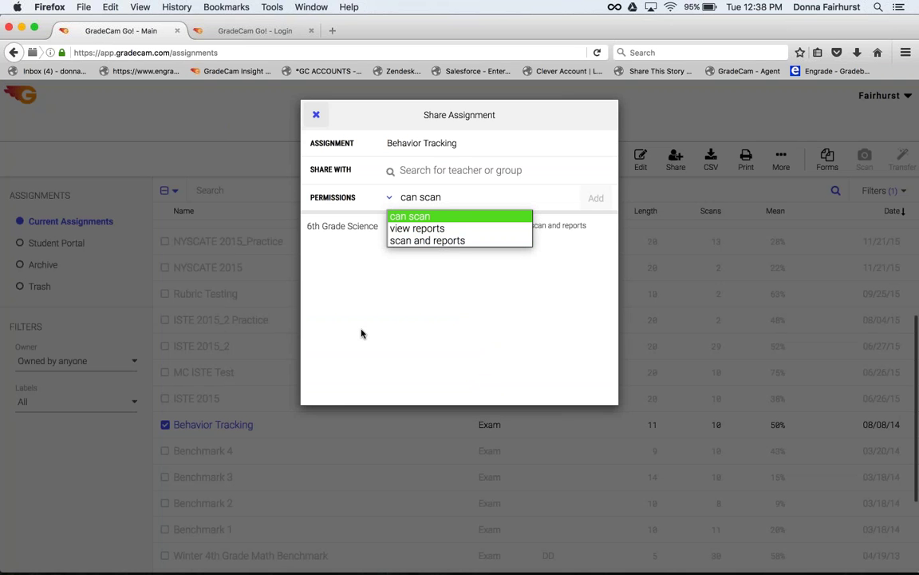
left_click(410, 229)
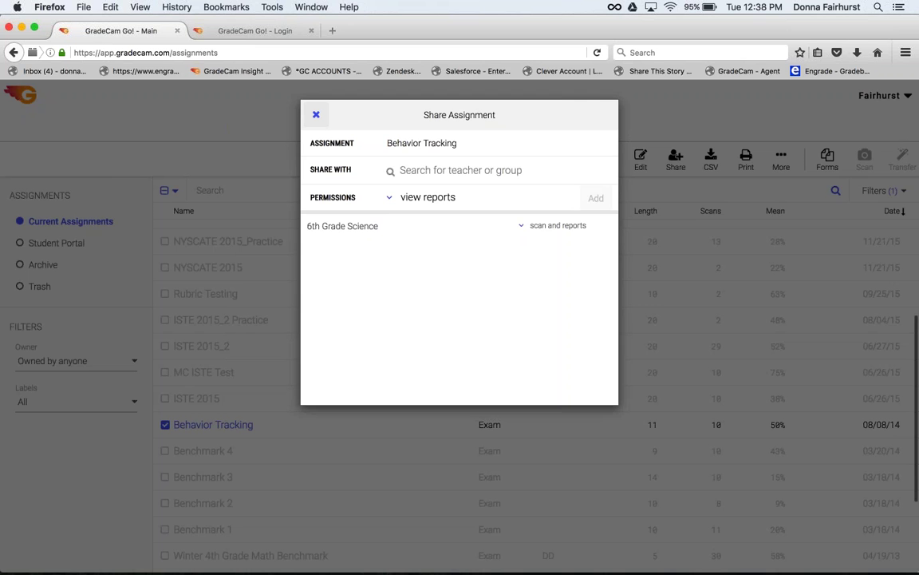
left_click(316, 117)
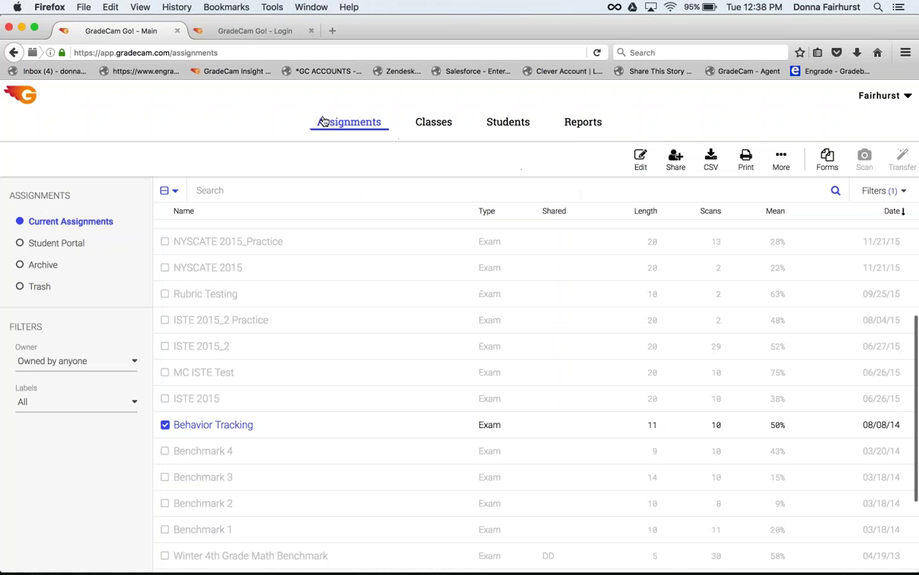
left_click(583, 126)
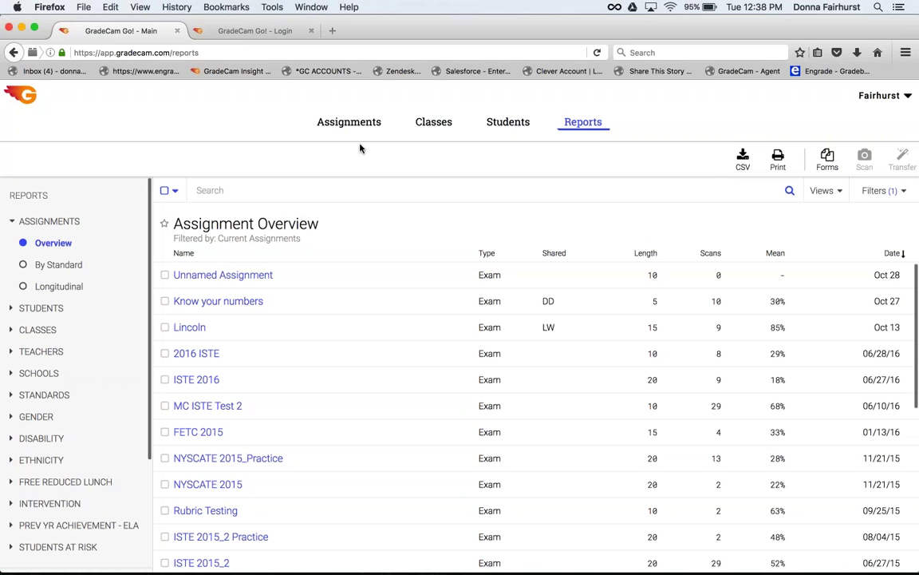
left_click(345, 126)
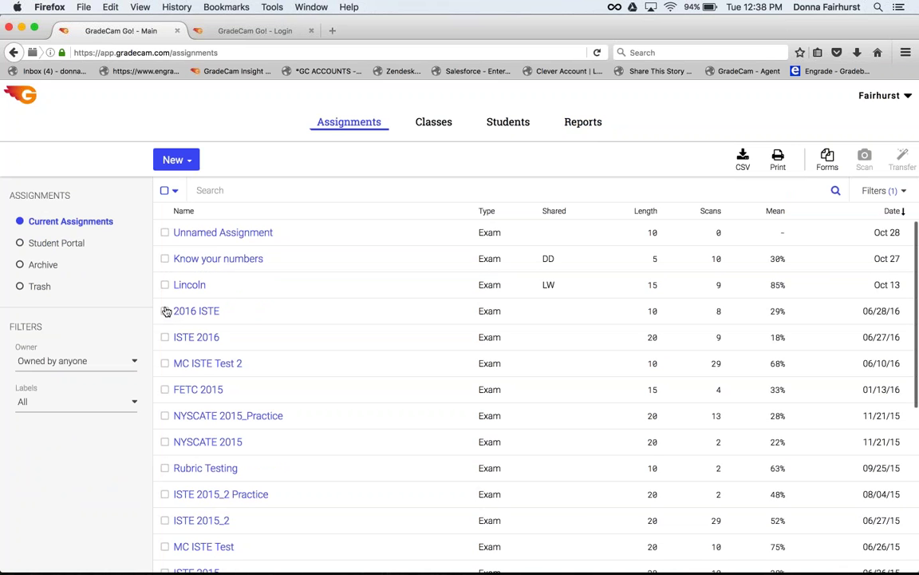
Step: Share the 2016 ISTE assignment with the second teacher matching "deb", granting the scan and reports permission
left_click(165, 310)
left_click(675, 157)
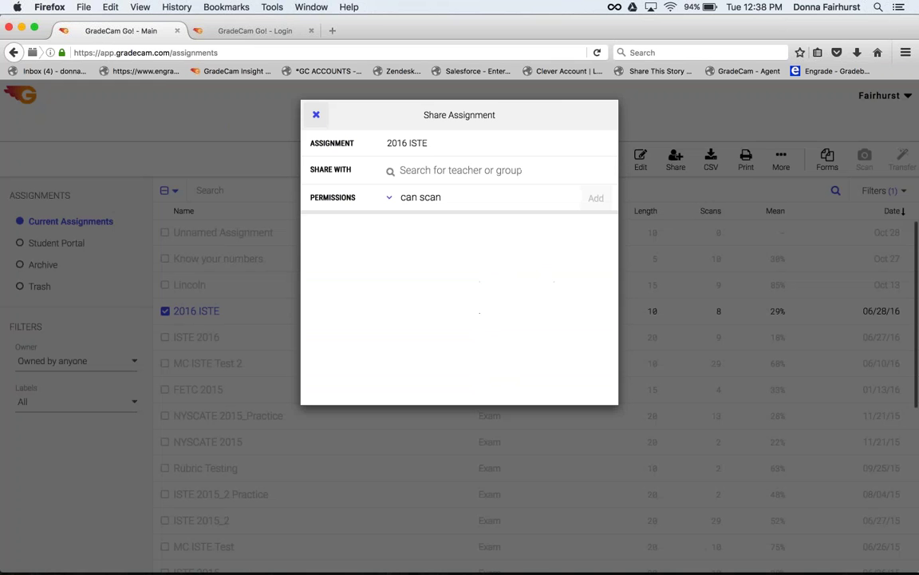
left_click(435, 198)
left_click(435, 241)
left_click(409, 171)
type("deb")
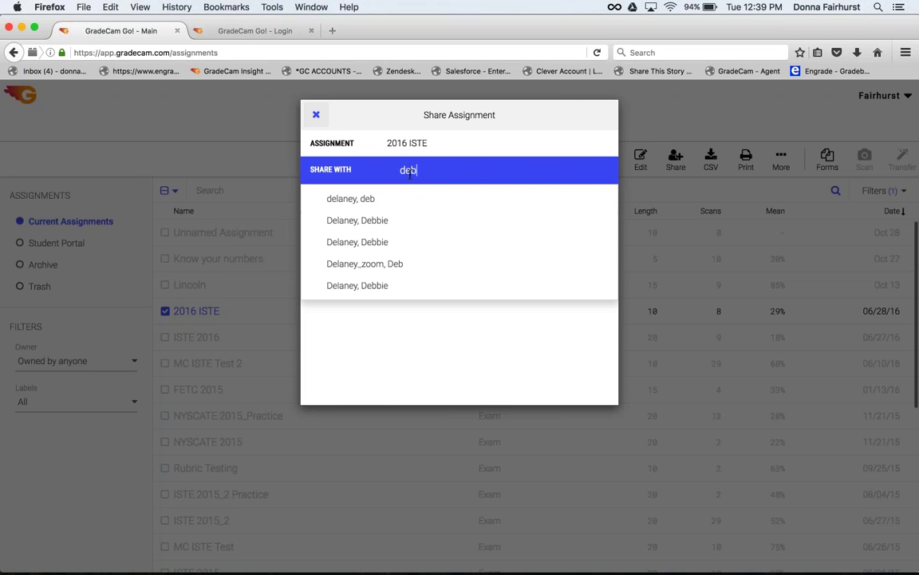
left_click(354, 231)
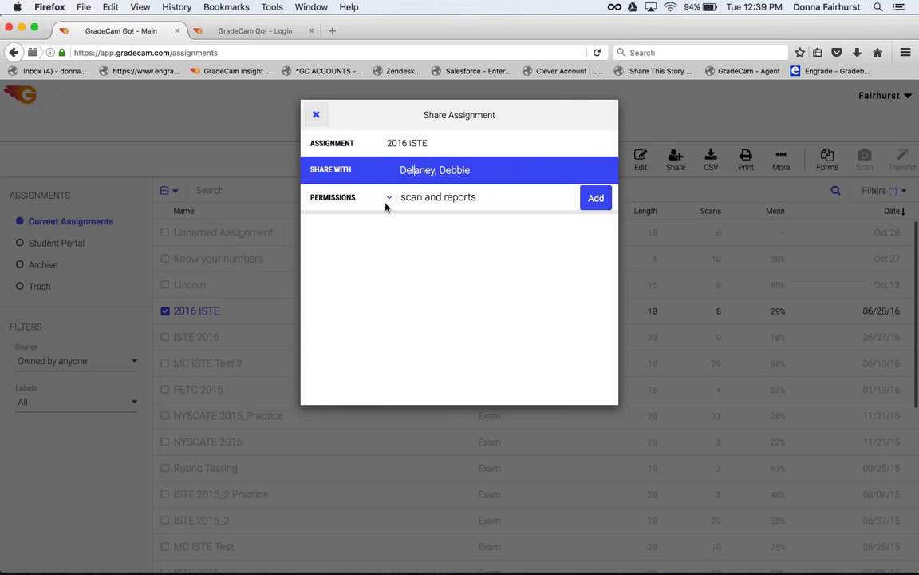
left_click(595, 200)
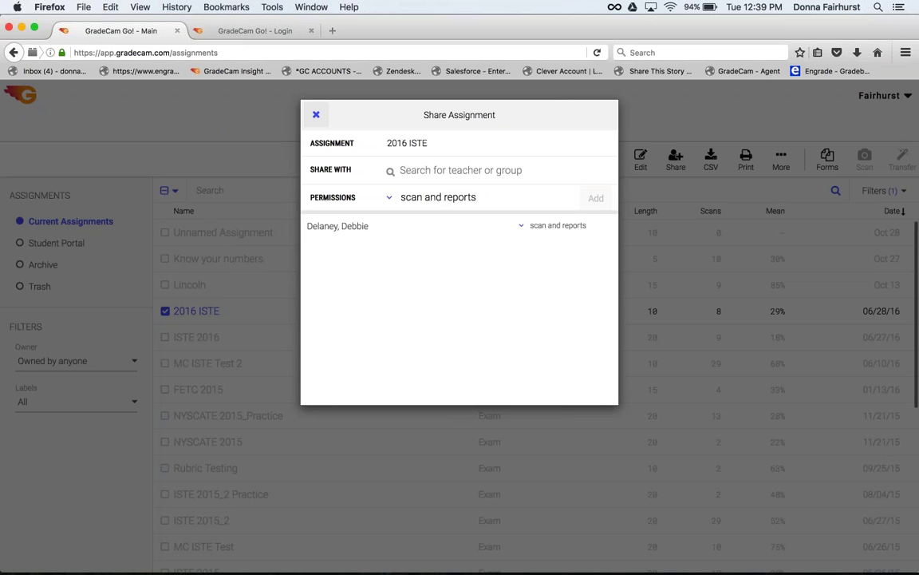
Step: Search the 2016 ISTE sharing recipients for "math", pick the Math group, and leave the sharing settings without adding it
left_click(424, 170)
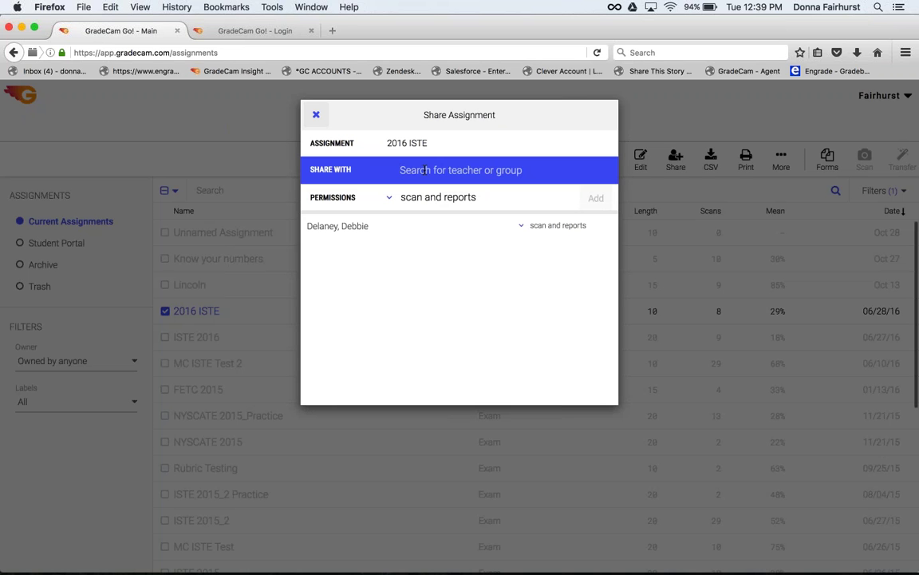
type("ste")
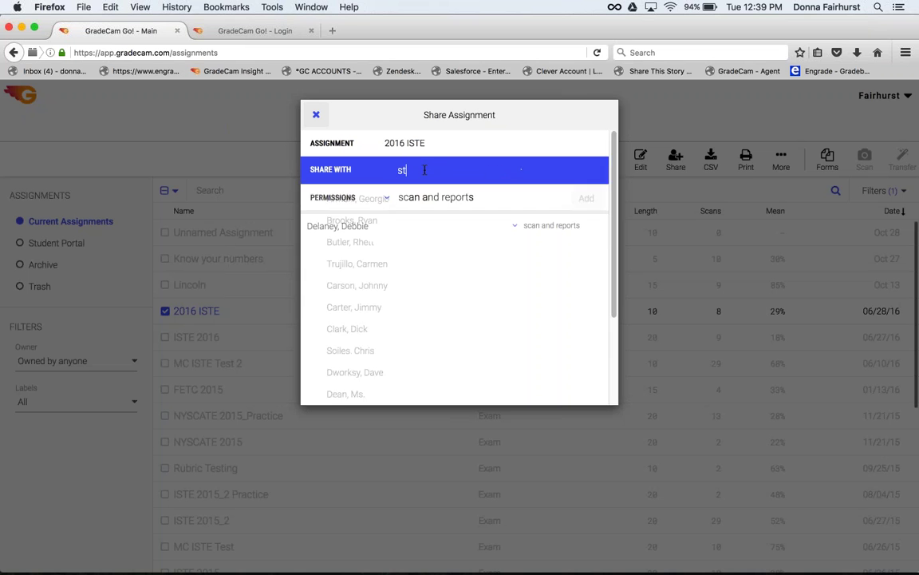
key("BackSpace")
key("BackSpace")
key("BackSpace")
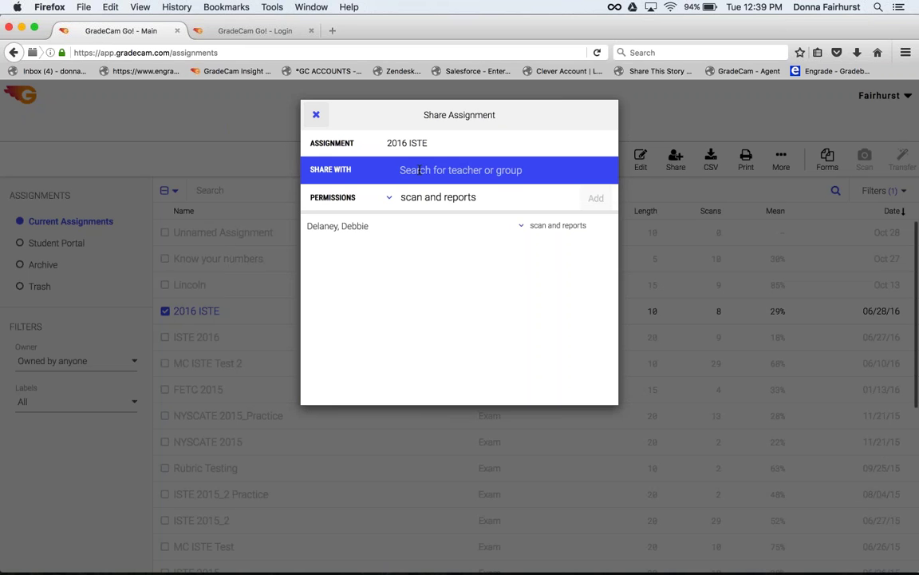
type("math")
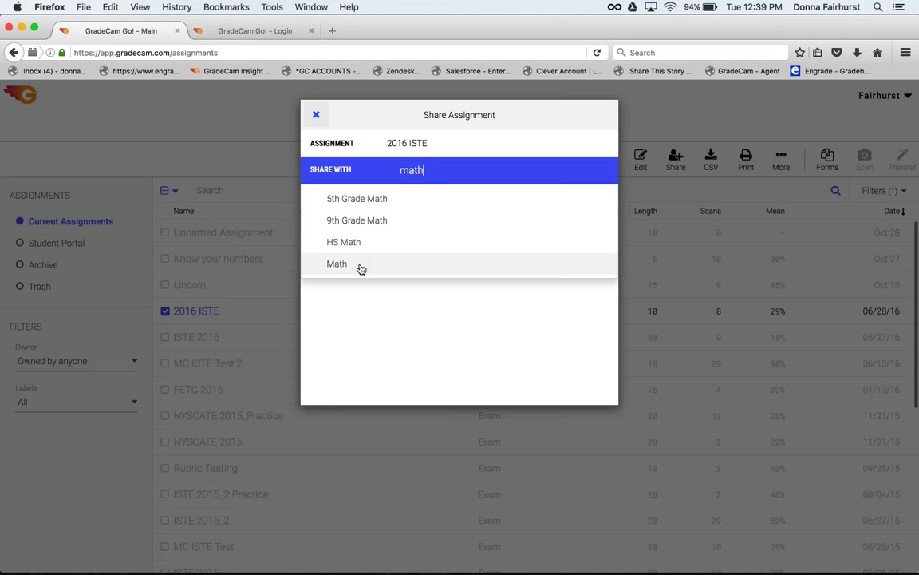
left_click(360, 269)
left_click(167, 319)
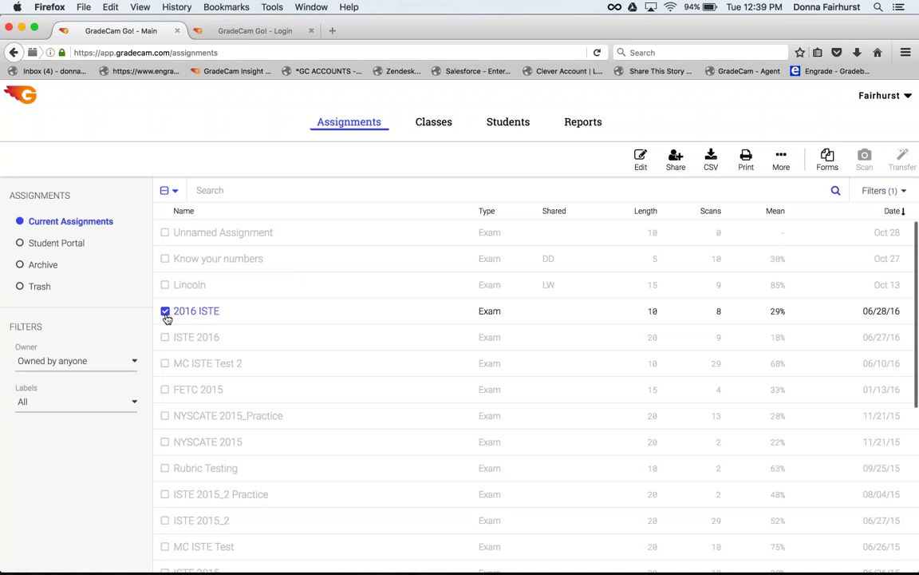
Step: Open the ISTE 2015_2 assignment's report and set its class filter to Any class
left_click(579, 126)
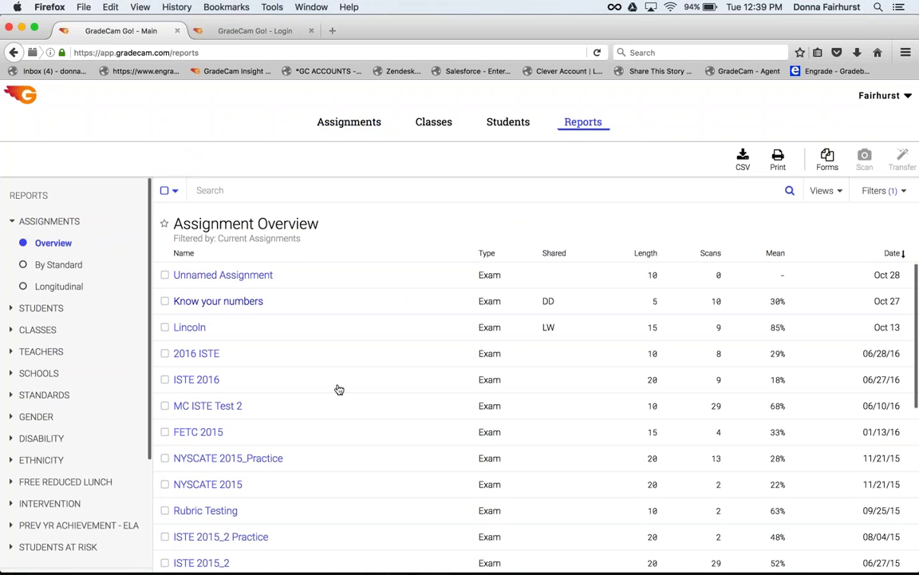
scroll(335, 404, "down", 1)
scroll(336, 404, "down", 5)
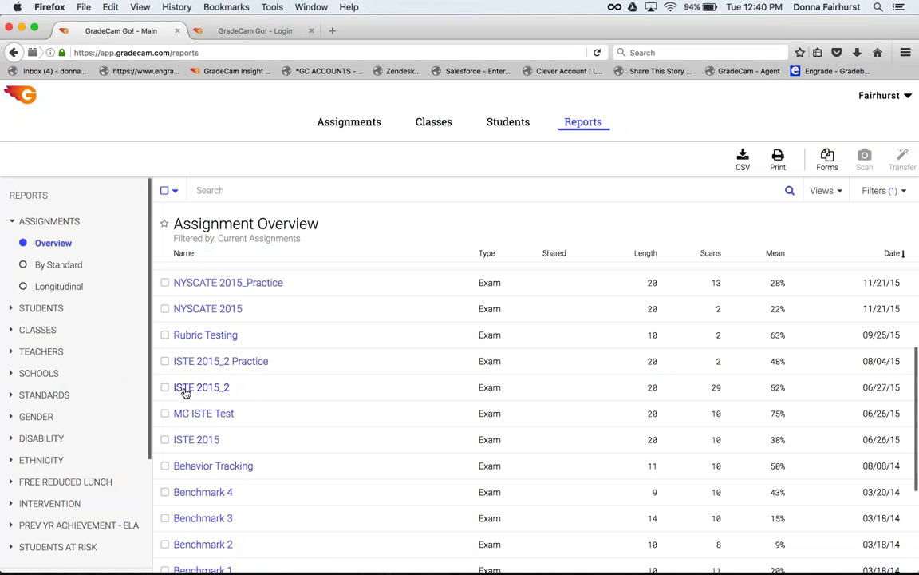
left_click(185, 389)
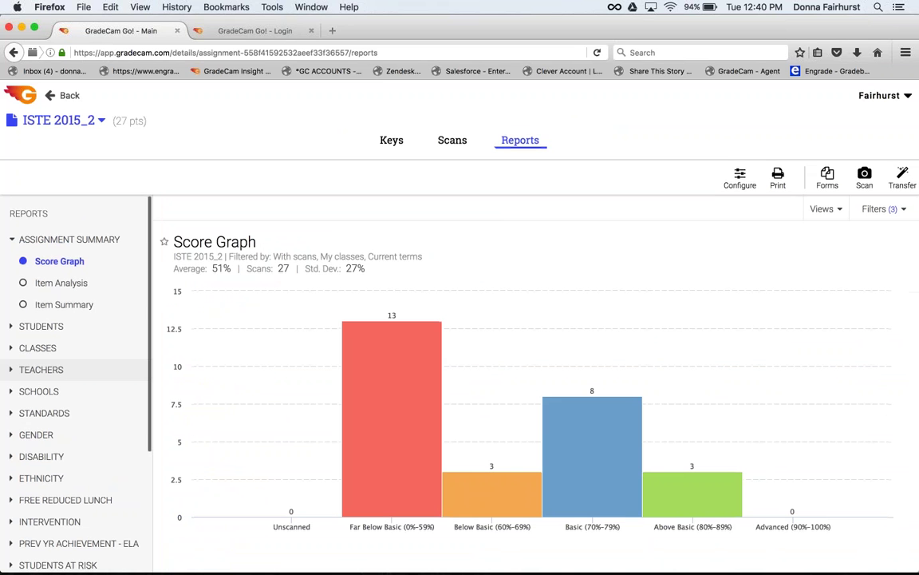
scroll(72, 383, "down", 5)
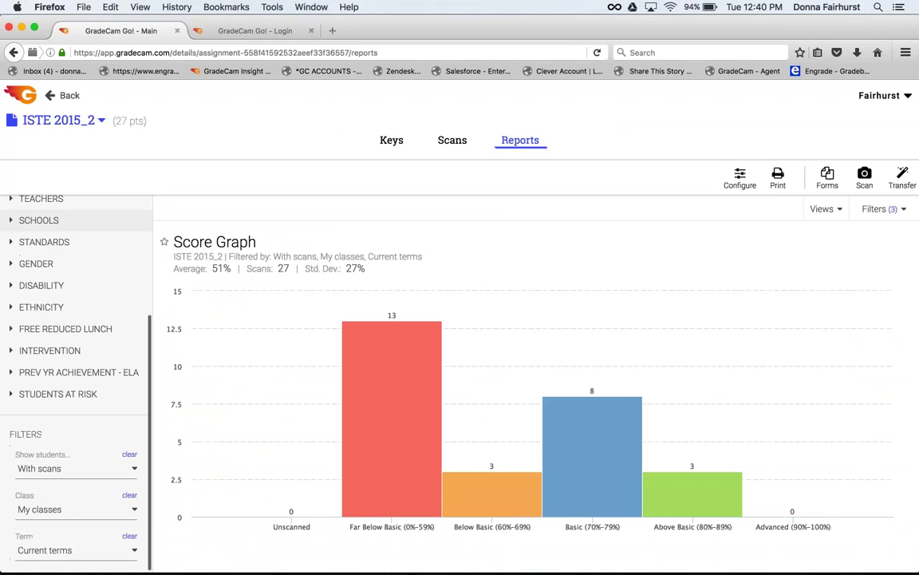
left_click(50, 511)
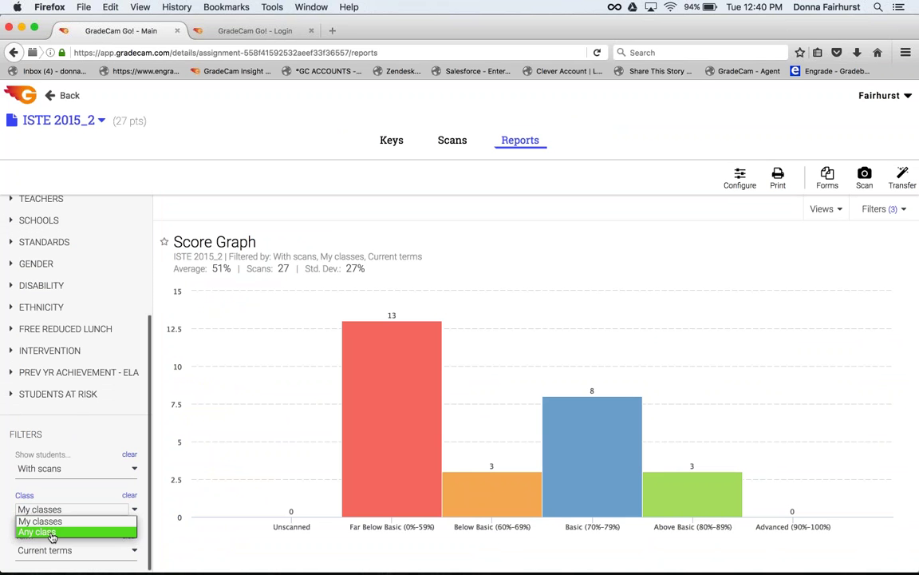
left_click(49, 532)
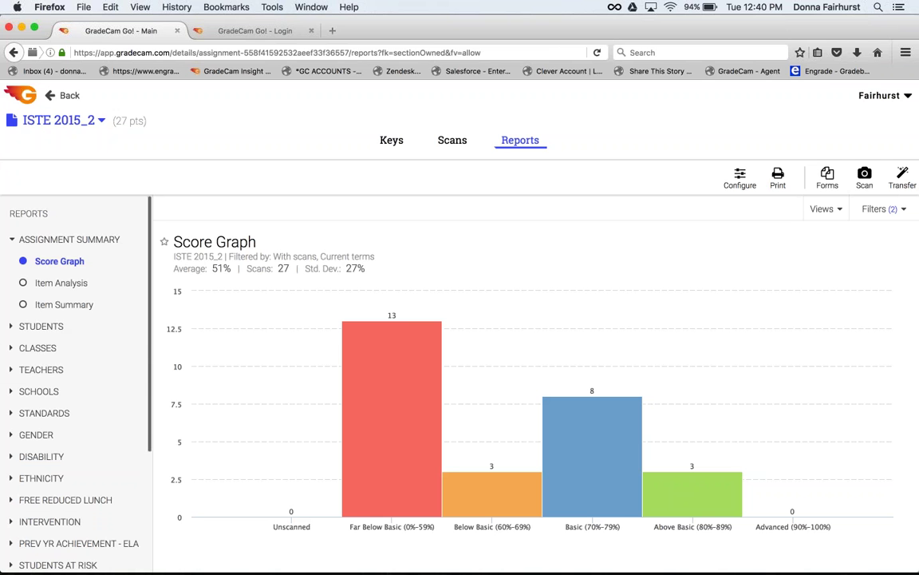
Step: View the teacher overview and the teacher by-question report for the ISTE 2015_2 assignment
left_click(12, 371)
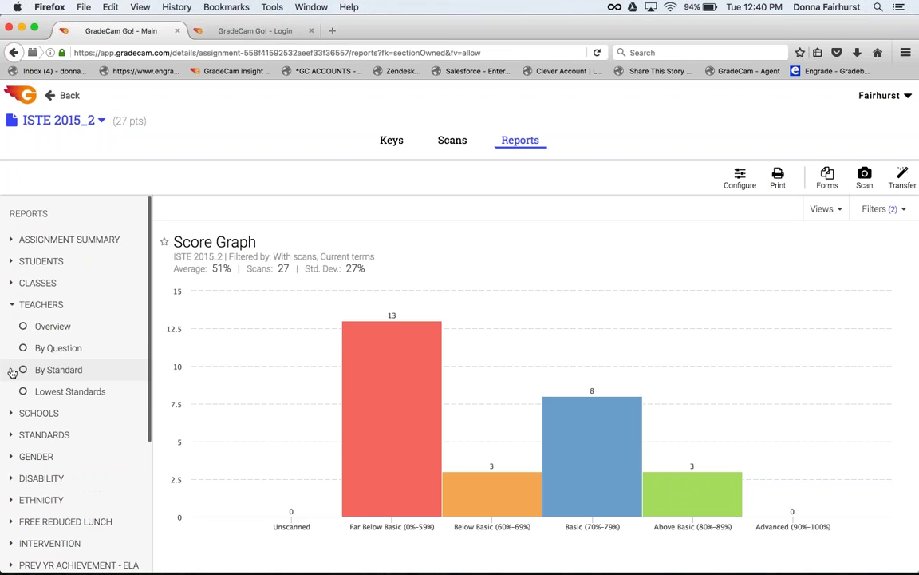
left_click(62, 329)
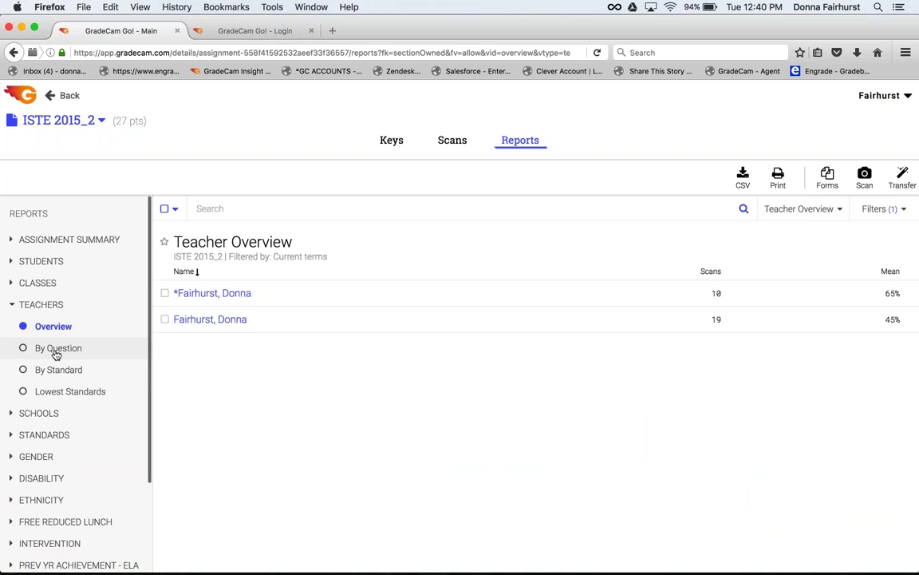
left_click(55, 351)
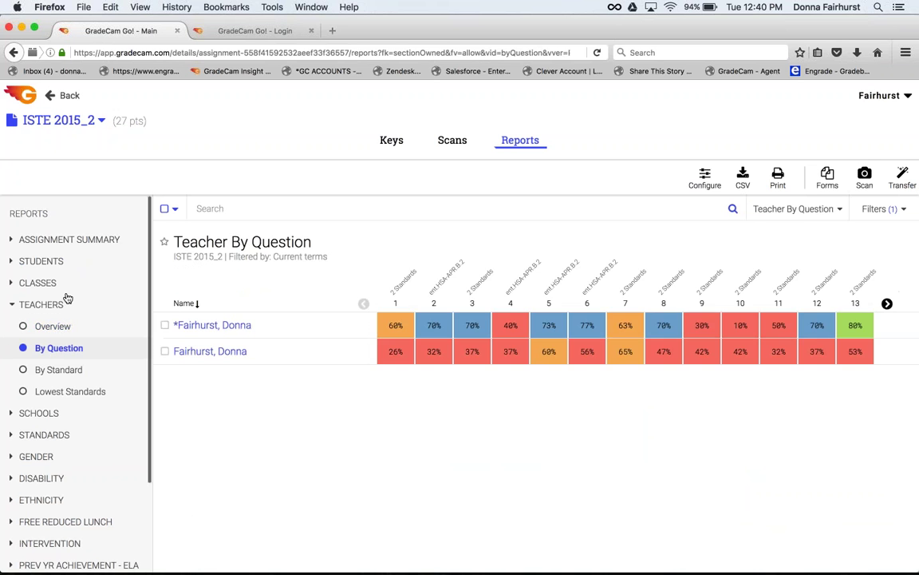
Step: Open the ISTE 2015 assignment's reports and set the class filter to Any class
left_click(69, 97)
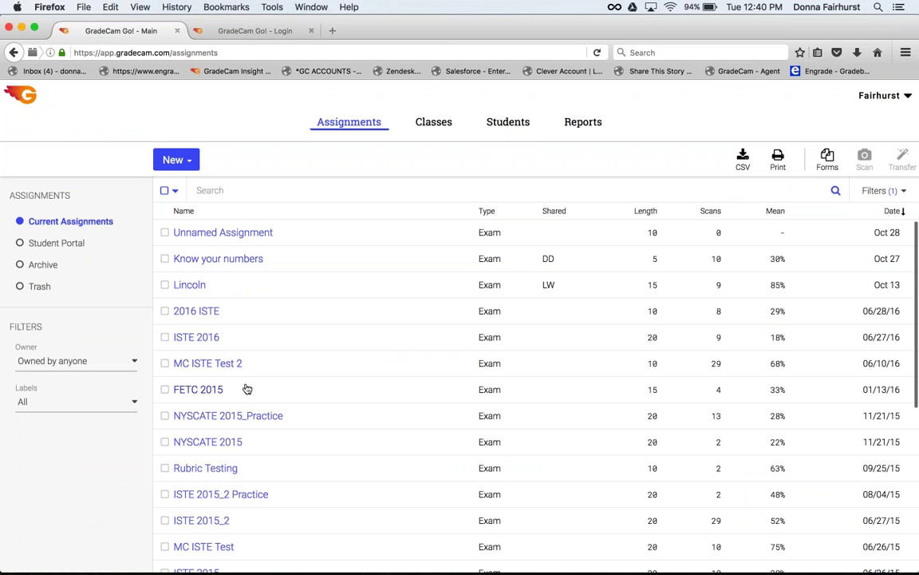
scroll(247, 388, "down", 3)
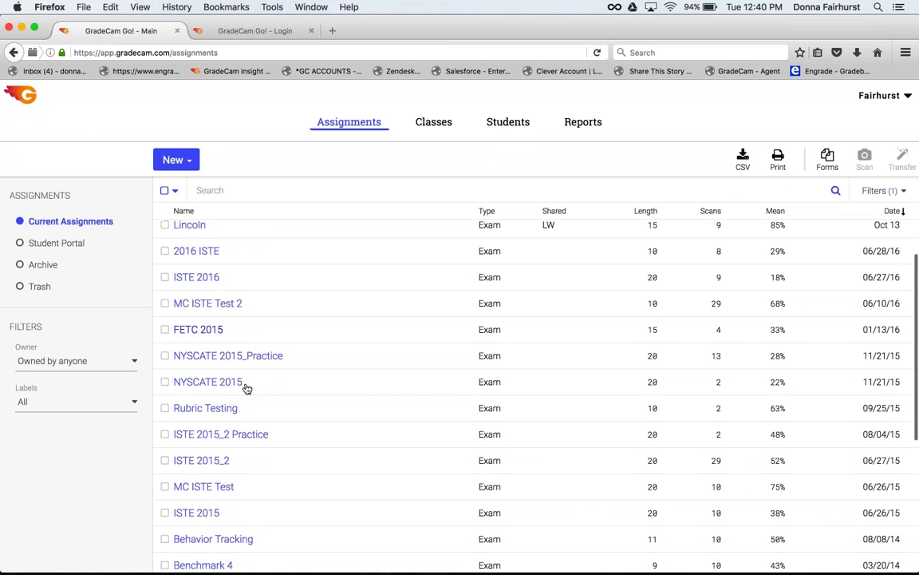
scroll(205, 494, "down", 1)
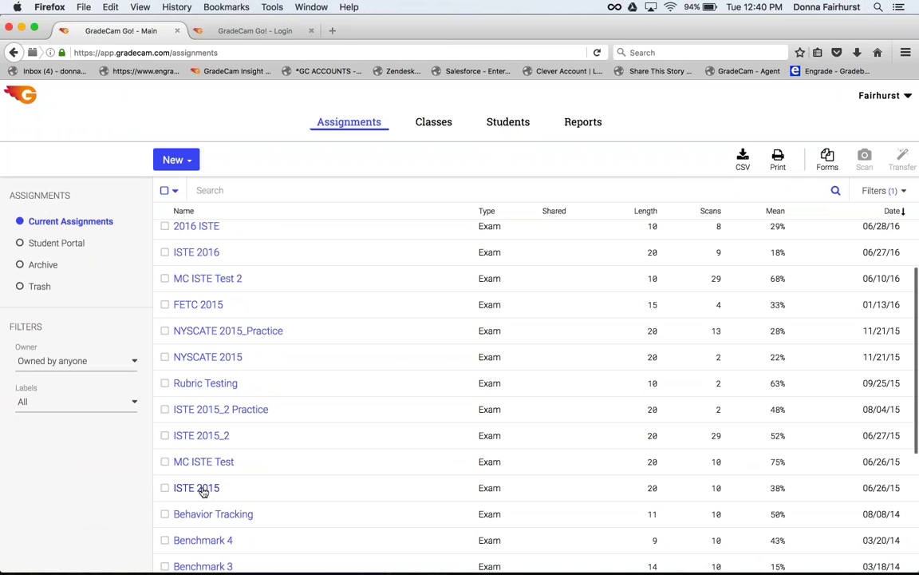
left_click(198, 489)
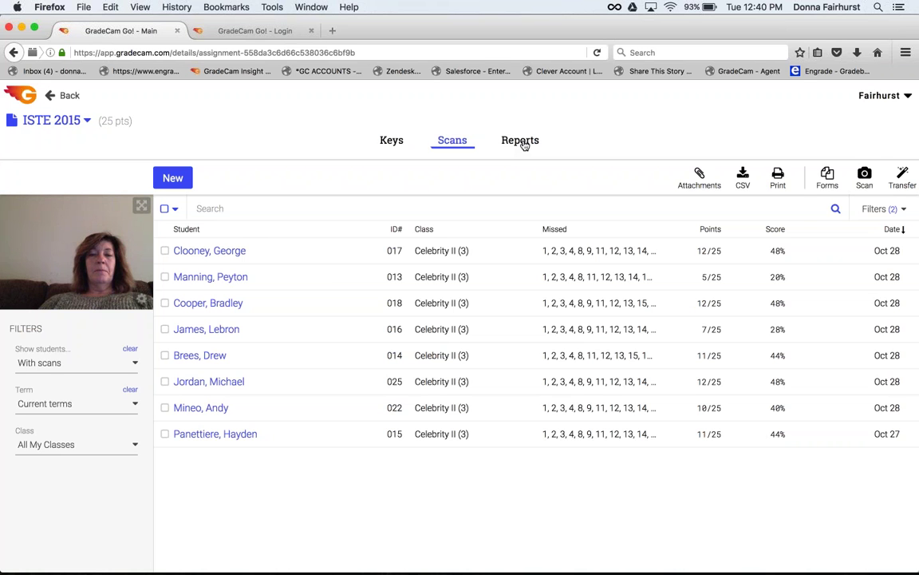
left_click(522, 141)
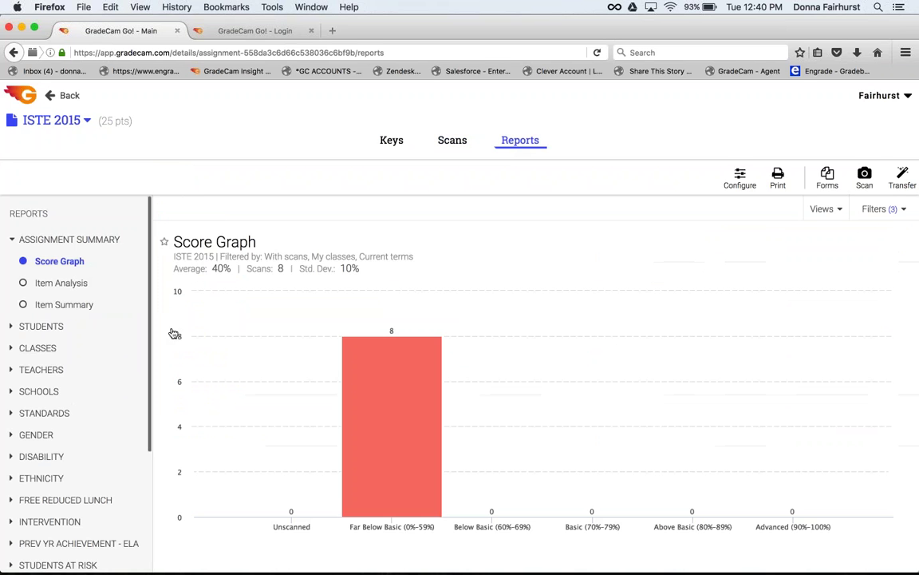
scroll(76, 470, "down", 5)
left_click(46, 511)
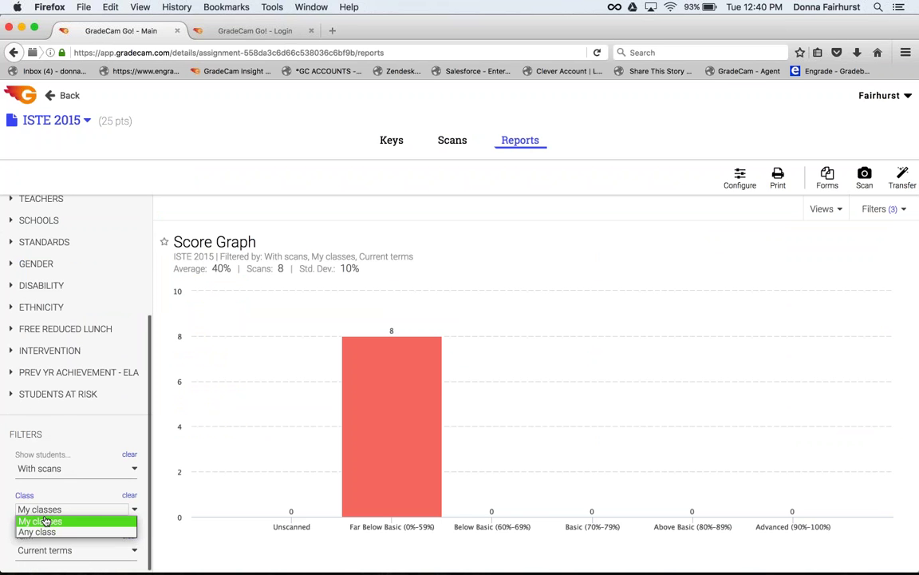
left_click(44, 533)
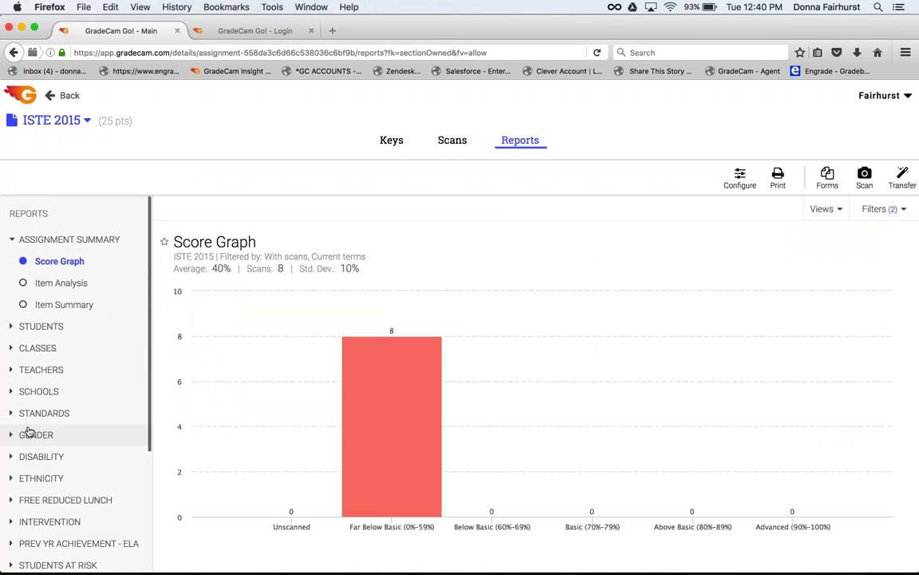
Step: View the teacher overview and the student overview reports for the ISTE 2015 assignment
left_click(13, 370)
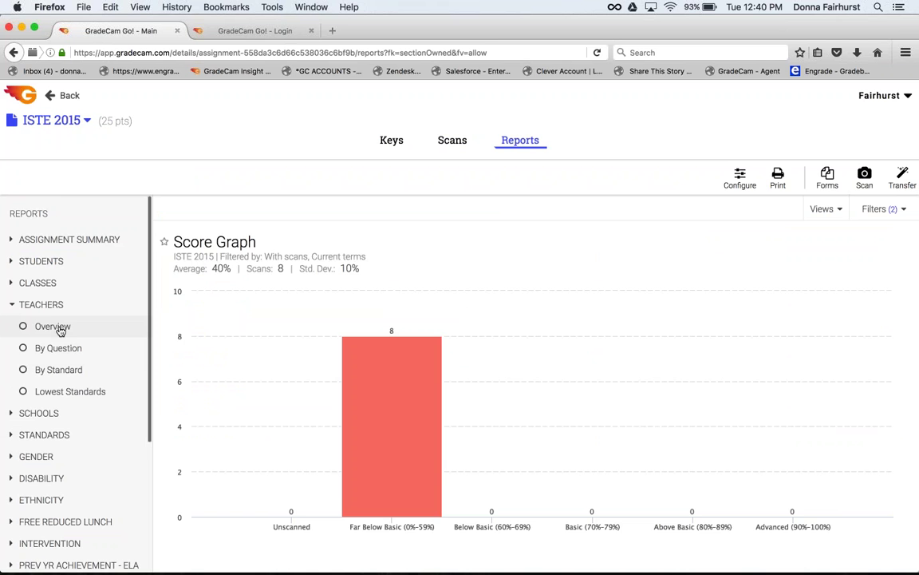
left_click(60, 328)
left_click(31, 263)
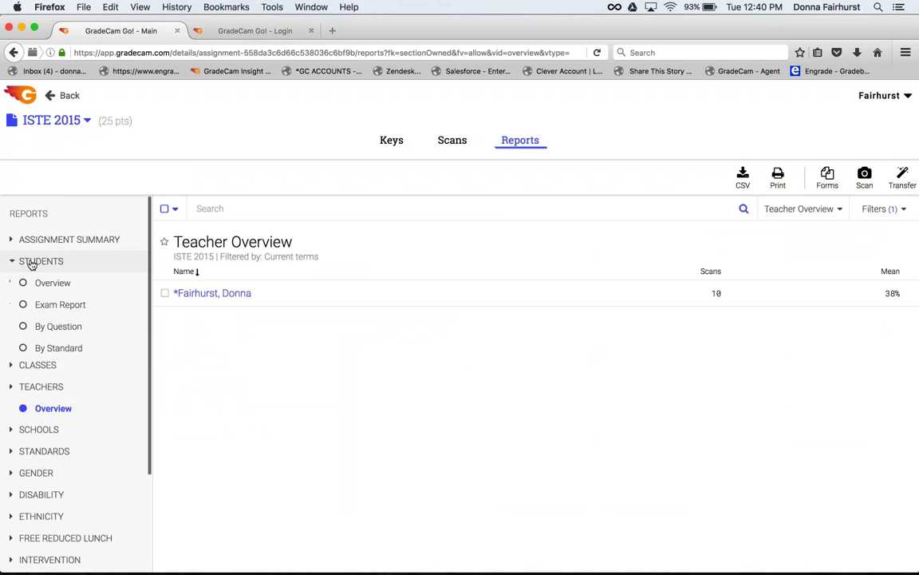
left_click(37, 283)
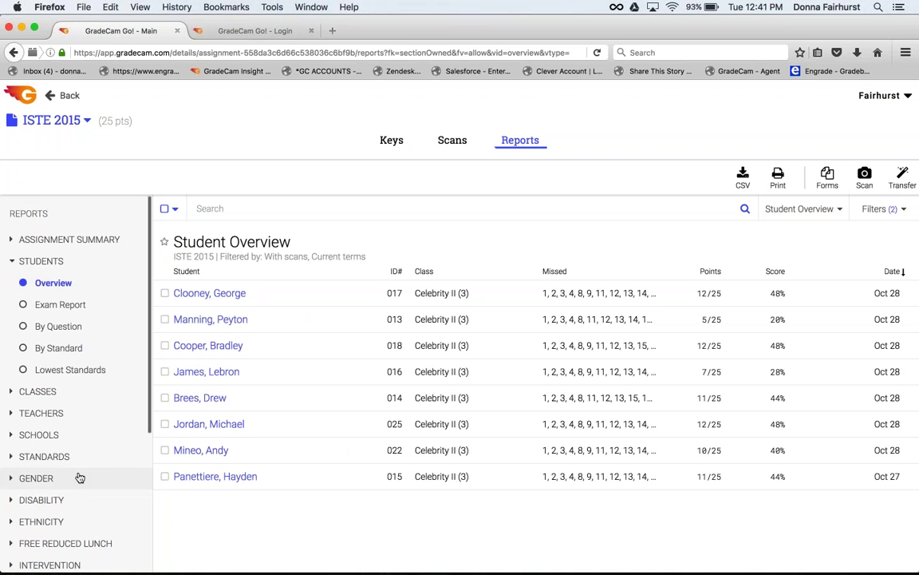
scroll(80, 478, "down", 4)
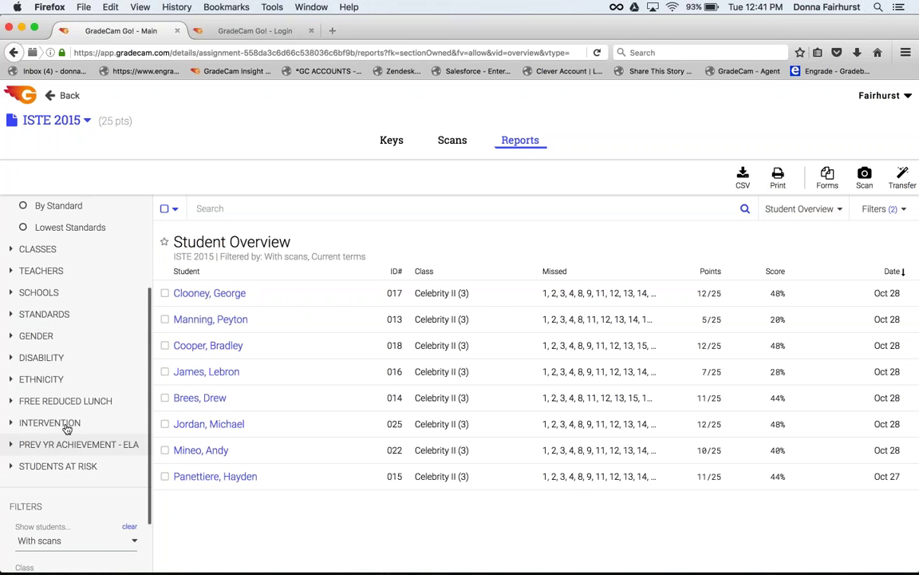
scroll(82, 377, "up", 3)
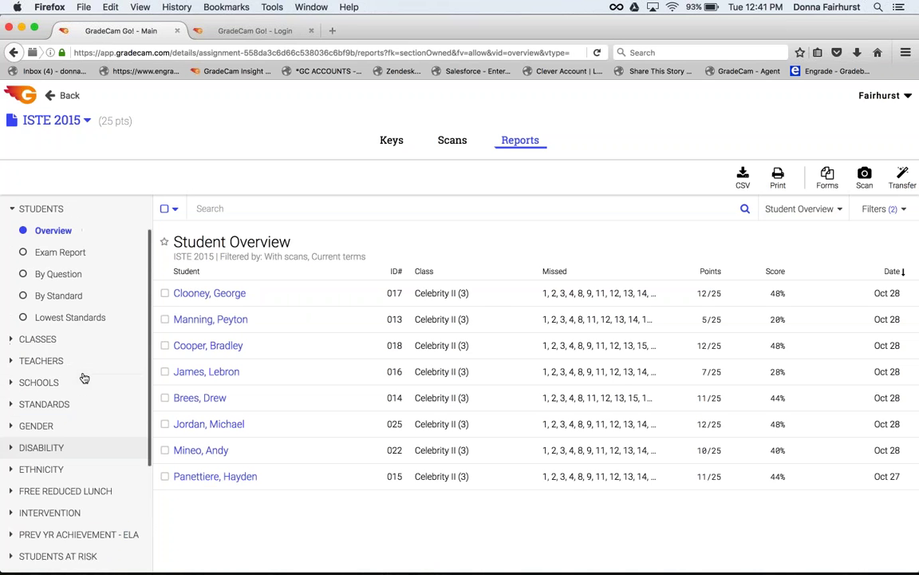
scroll(84, 377, "up", 2)
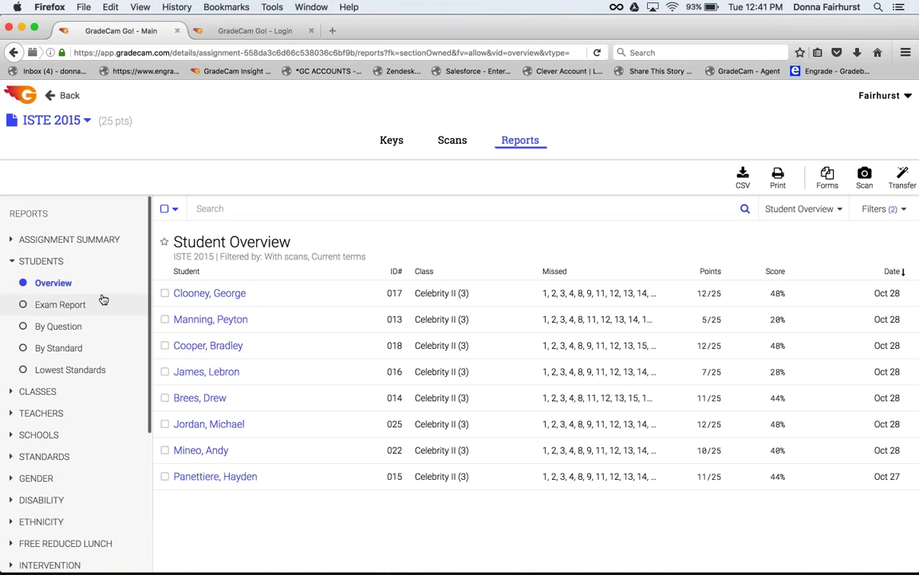
scroll(103, 300, "down", 7)
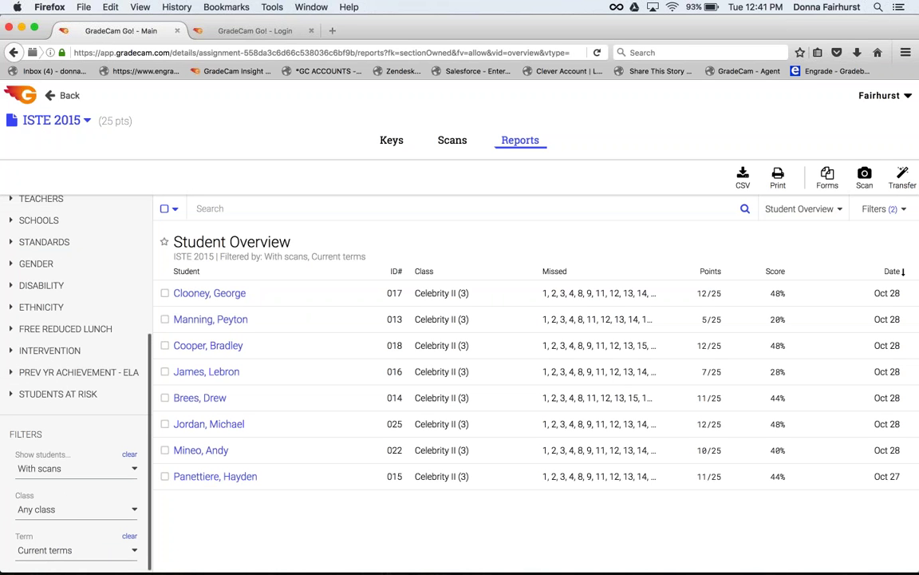